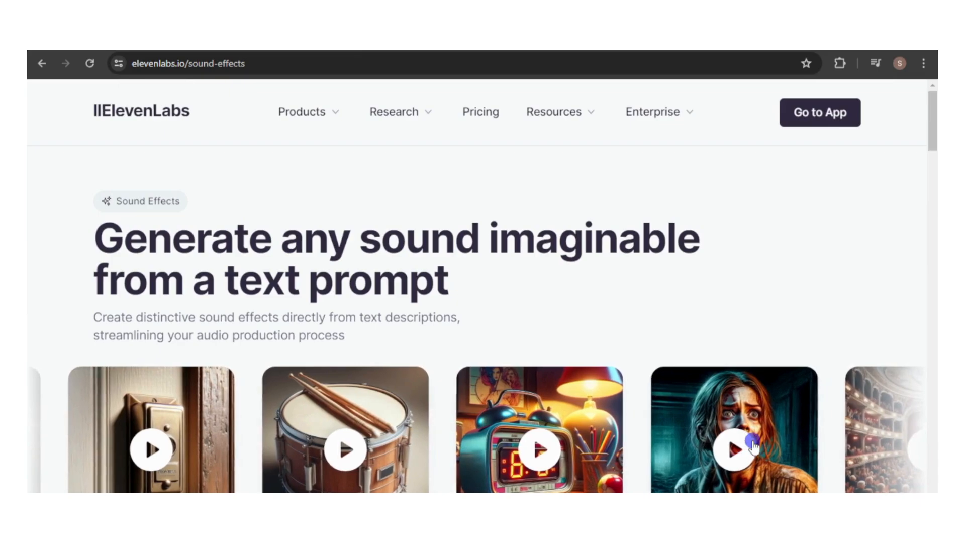
Preview a sample on the Sound Effects page and review the subscription plans, including the Starter plan's commercial-use license.
left_click(719, 454)
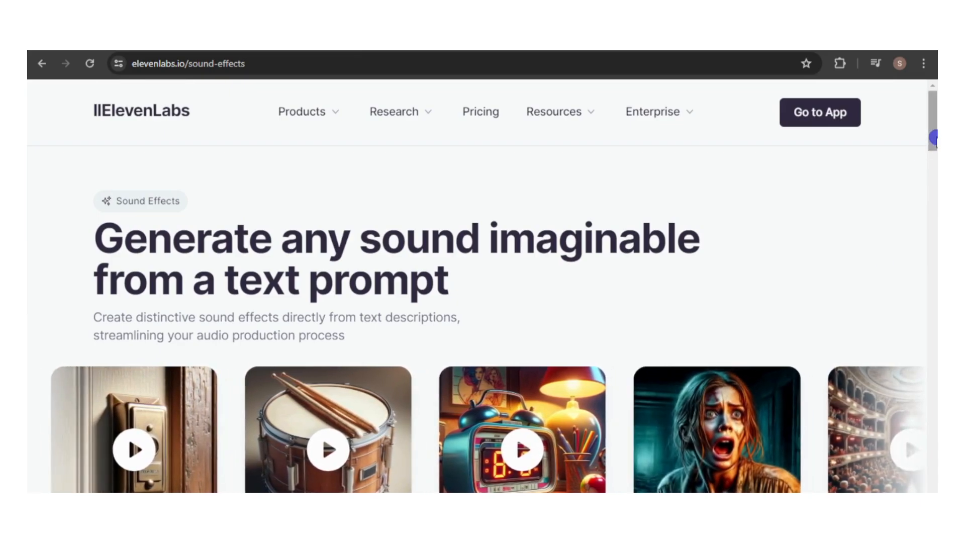
left_click_drag(934, 137, 934, 158)
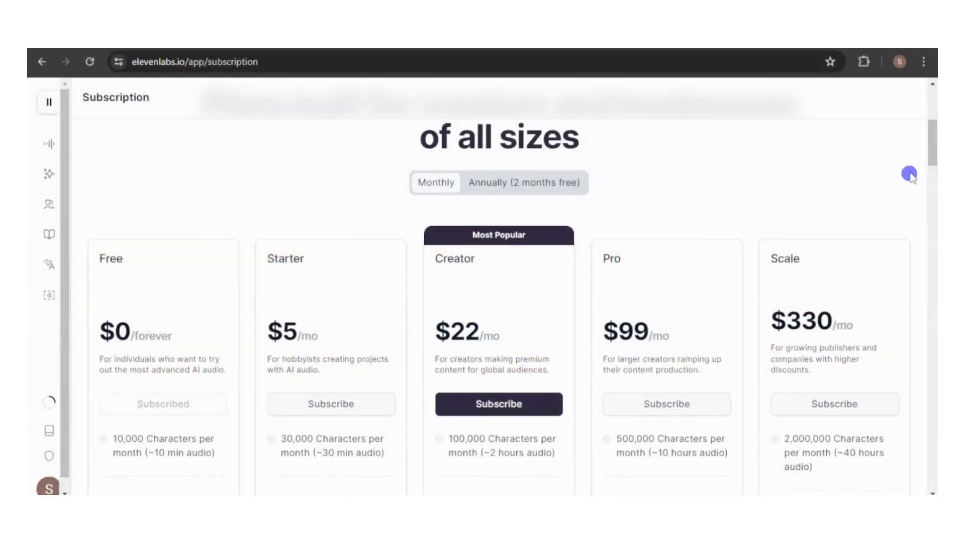
left_click_drag(933, 147, 934, 169)
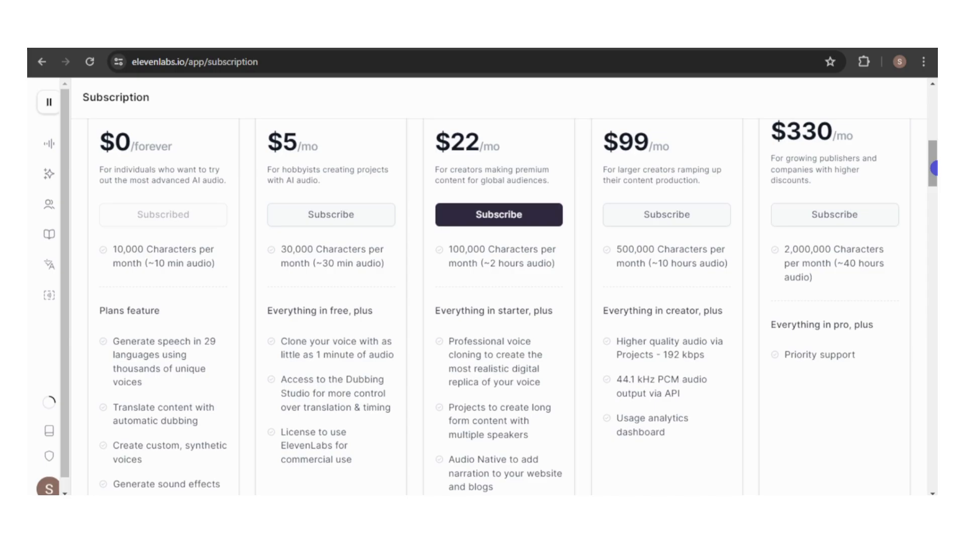
left_click_drag(934, 169, 934, 172)
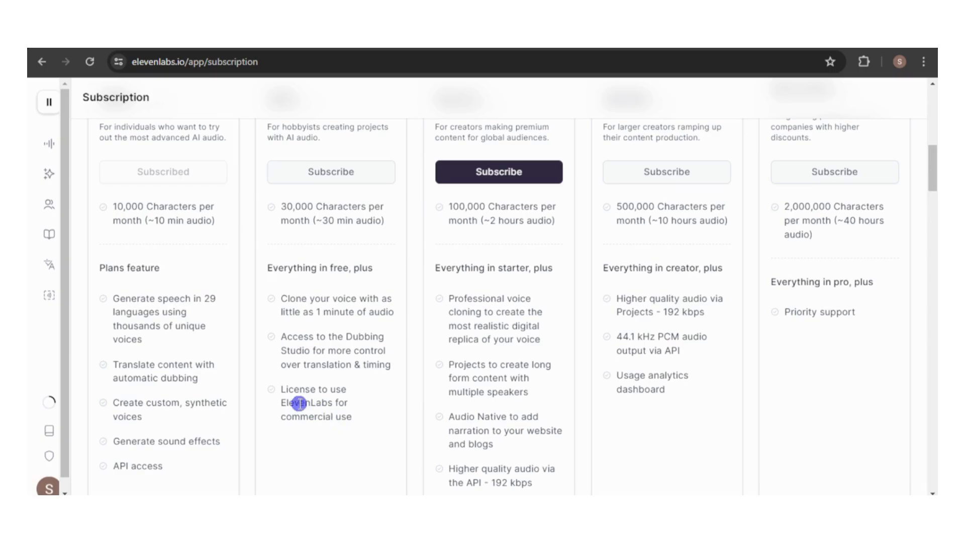
left_click_drag(280, 390, 361, 436)
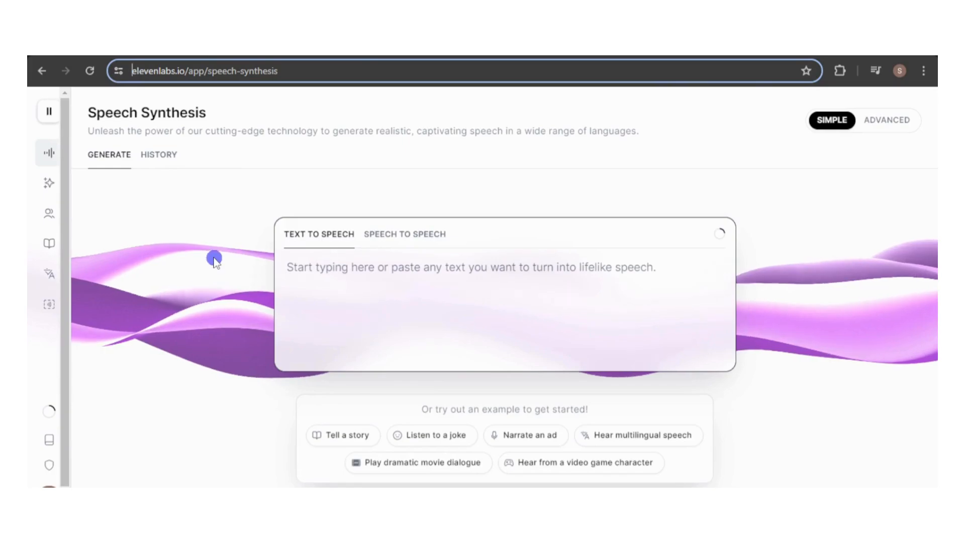
Open the Sound Effects generator and generate sound effects from the prompt "a clock ticking".
mouse_move(60, 147)
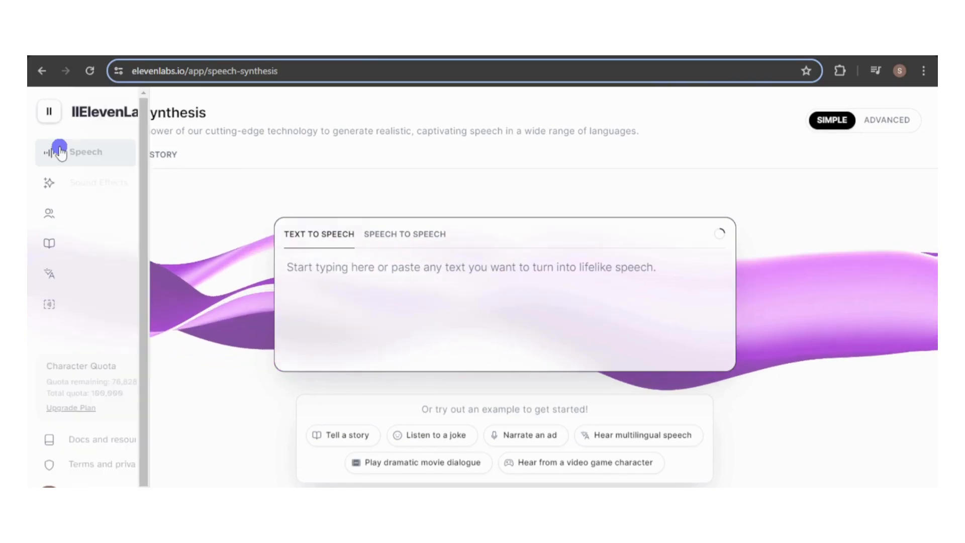
left_click(88, 186)
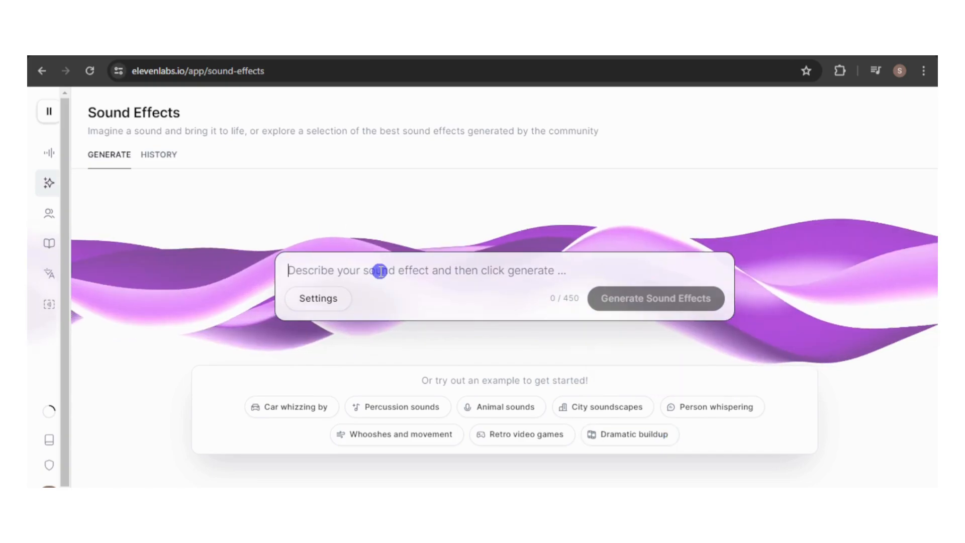
type("a ")
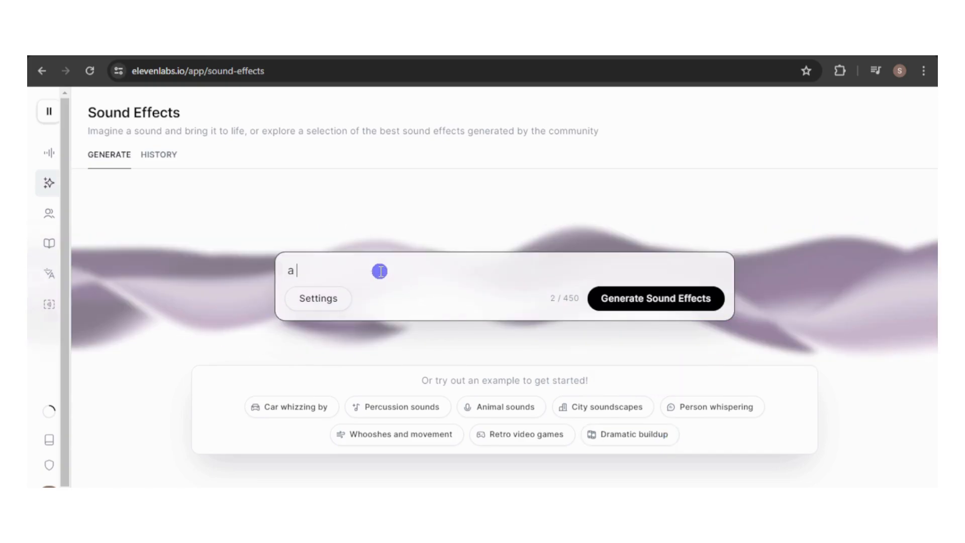
type("clock ticking")
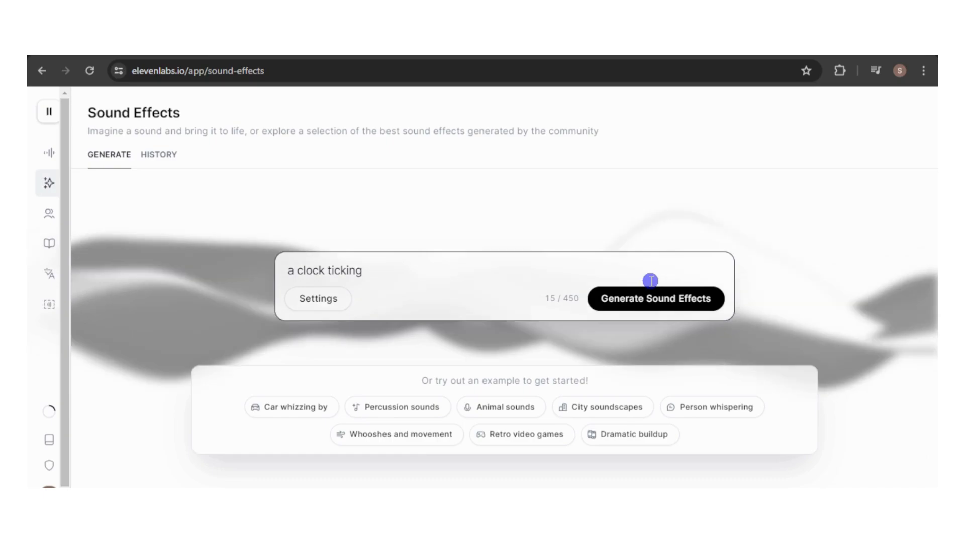
left_click(651, 298)
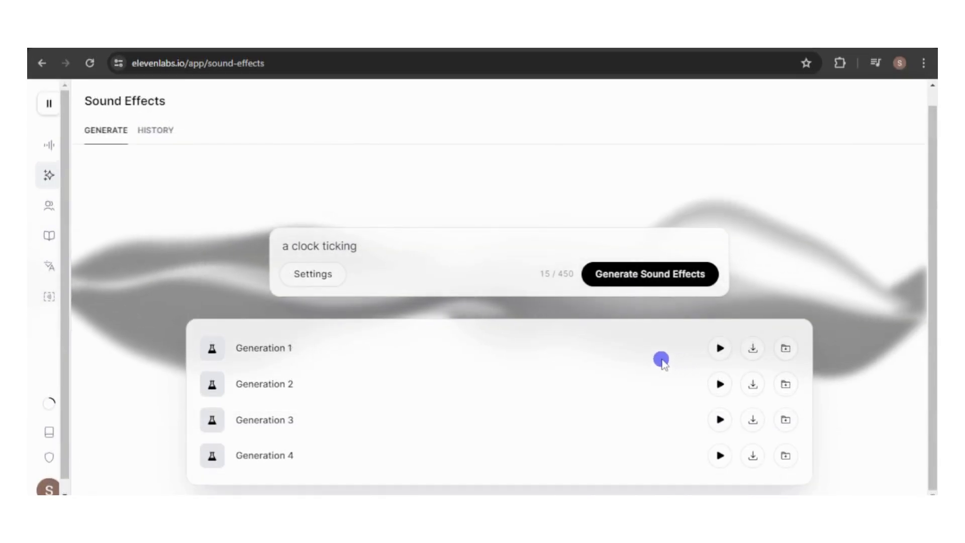
Play all four generated clock ticking sounds to compare them.
left_click(720, 349)
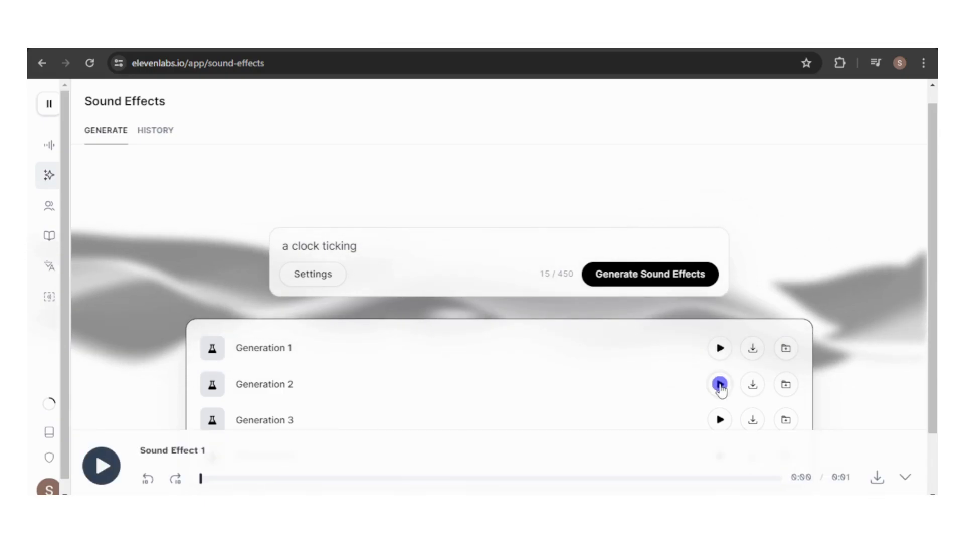
left_click(720, 385)
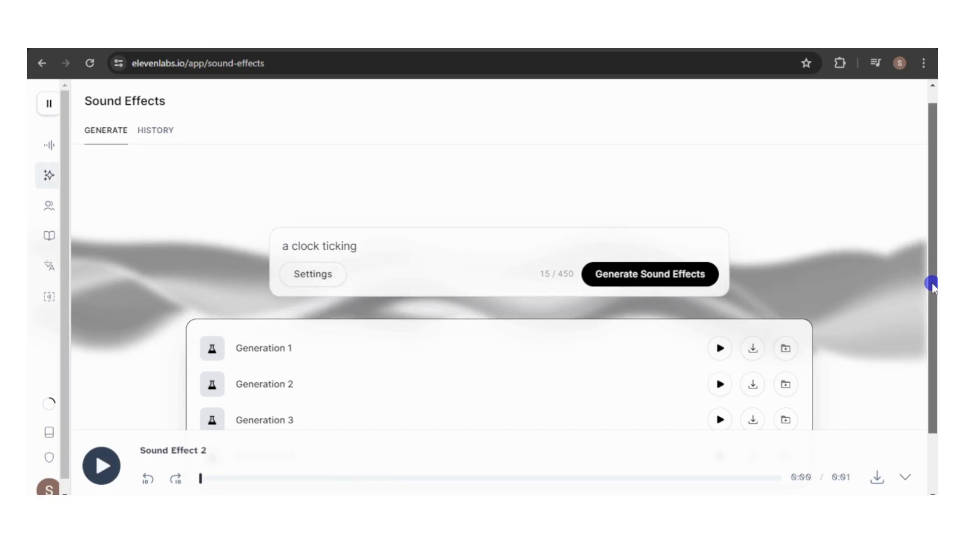
left_click_drag(931, 286, 931, 342)
left_click(720, 349)
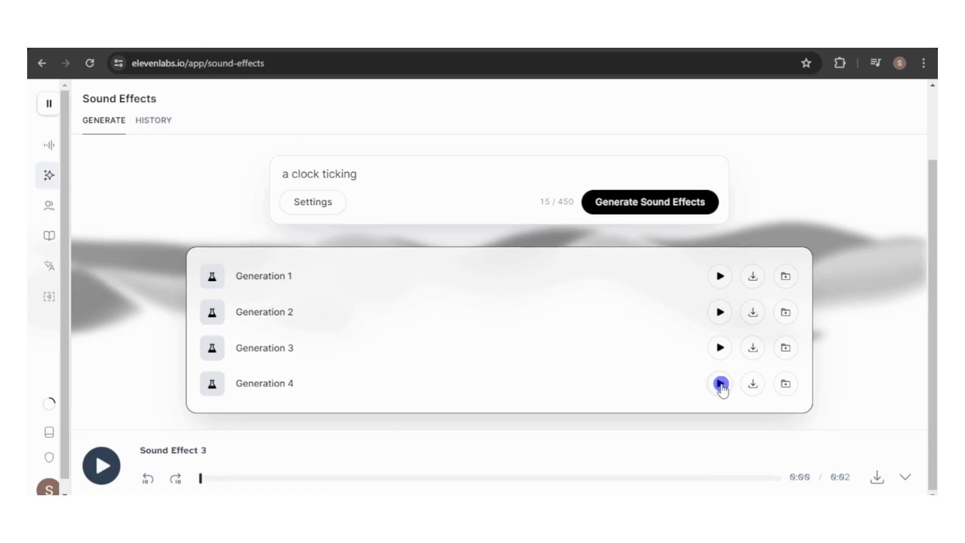
left_click(720, 384)
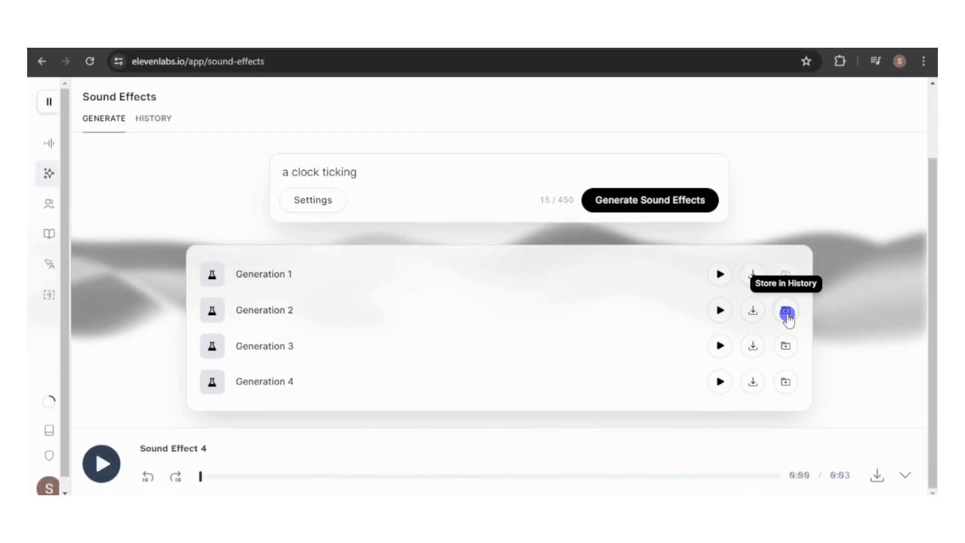
Store Generations 2, 3 and 4 of the clock ticking sound in the history.
left_click(786, 312)
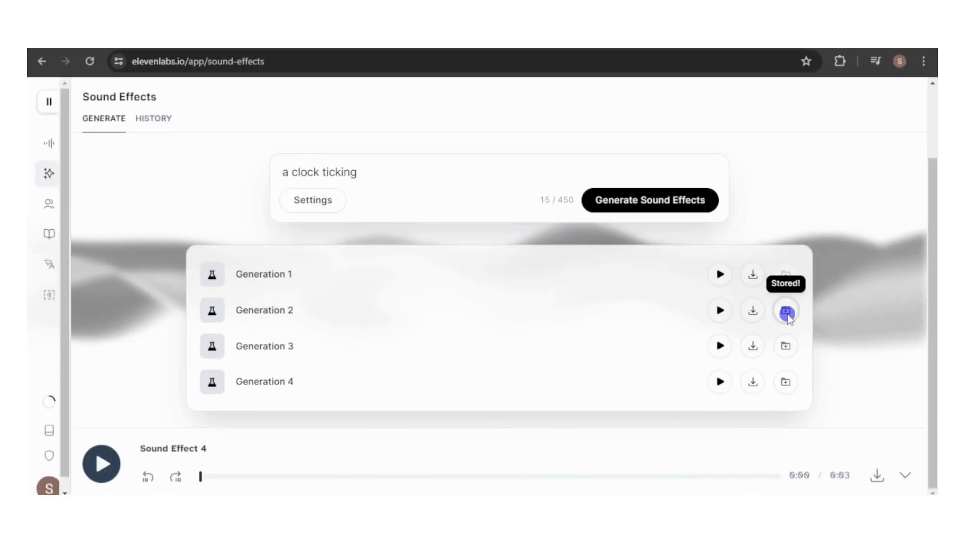
left_click(786, 347)
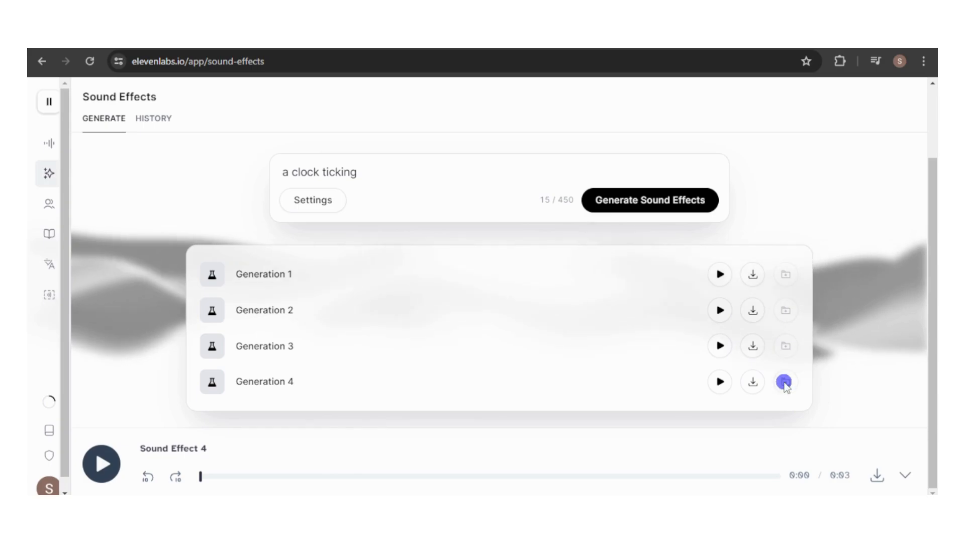
left_click(785, 383)
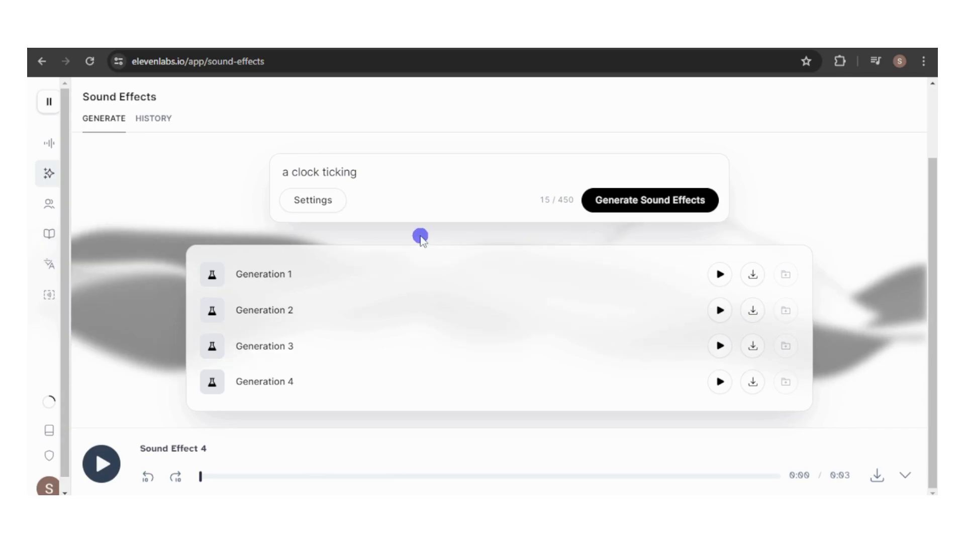
Open the generation settings, turn off automatic length selection and set the duration to 22 seconds.
left_click(320, 203)
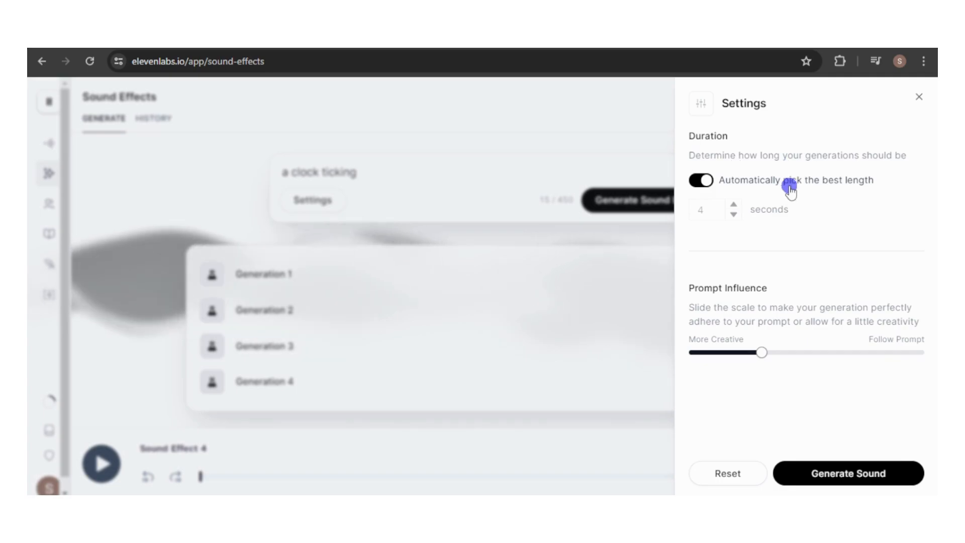
left_click(697, 182)
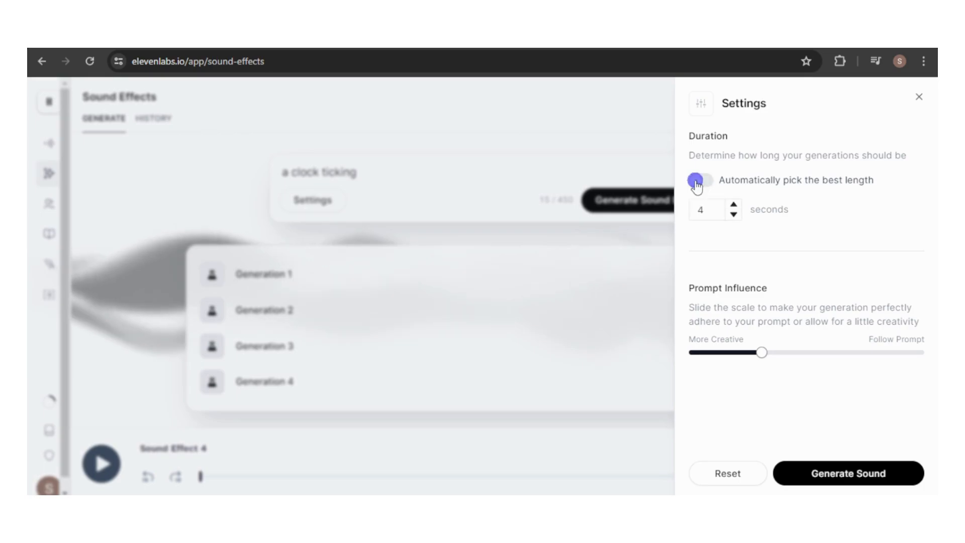
left_click(712, 214)
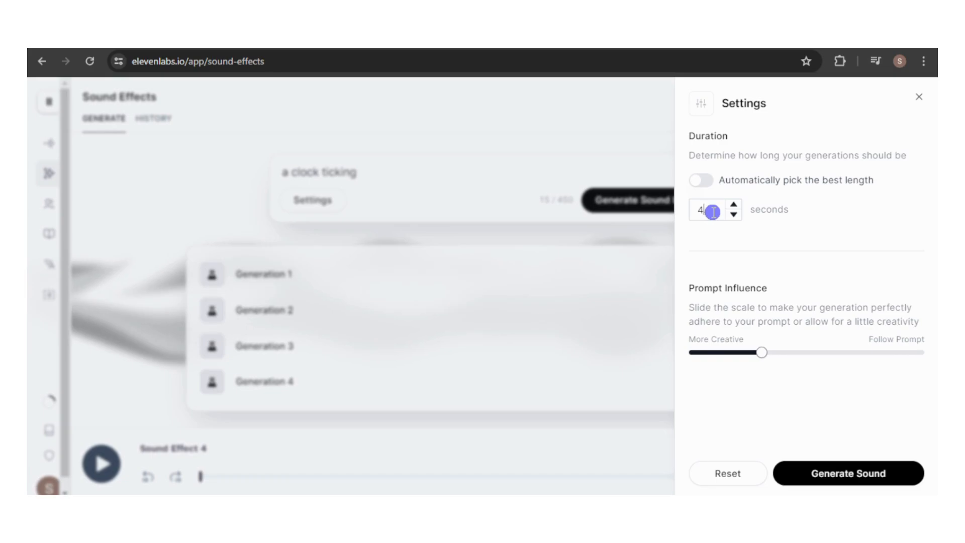
key("BackSpace")
type("22")
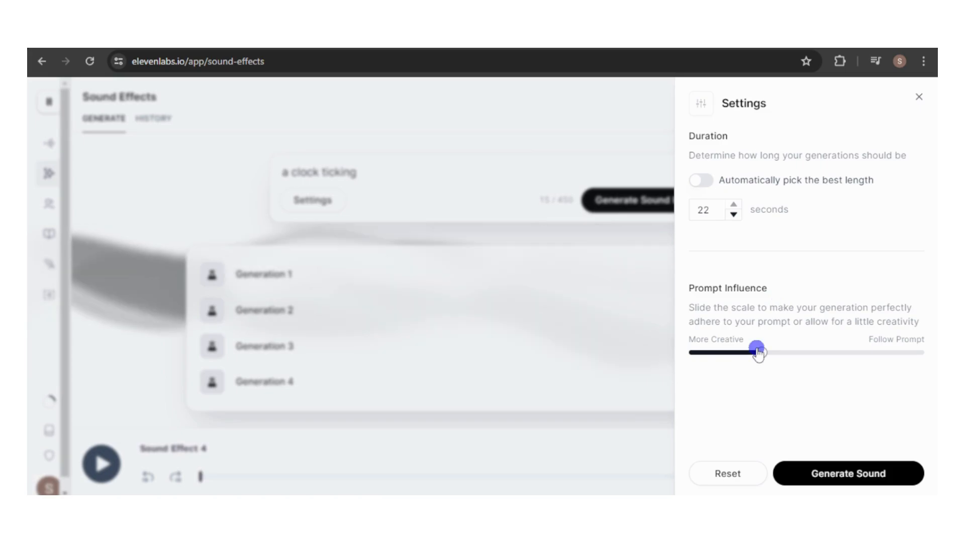
Try a prompt influence of 23%, and reset the generation settings to their defaults.
mouse_move(762, 353)
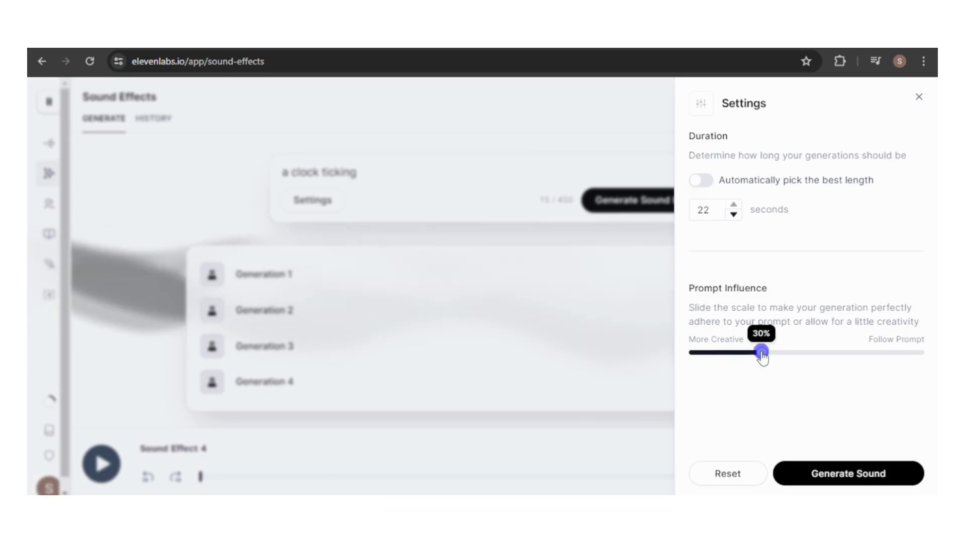
left_click_drag(762, 353, 700, 357)
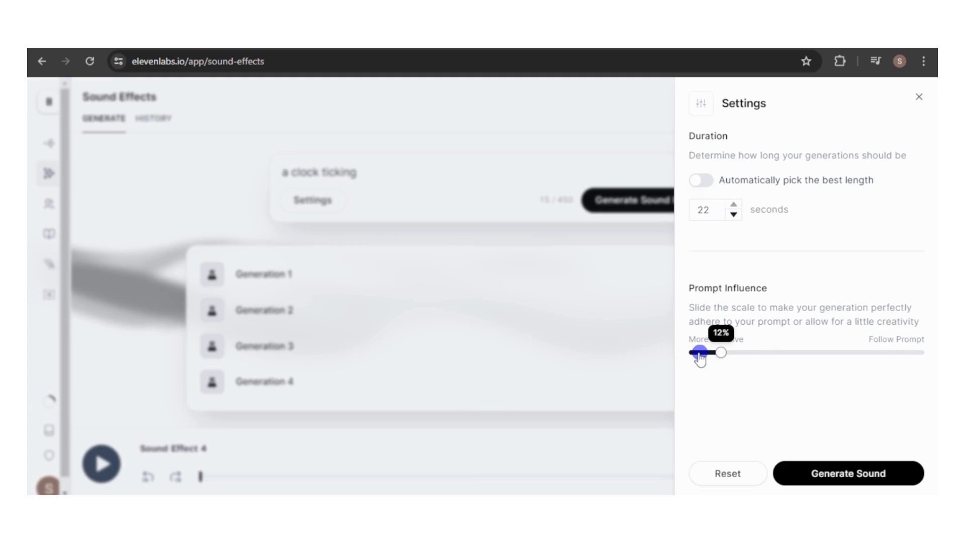
left_click_drag(700, 357, 745, 355)
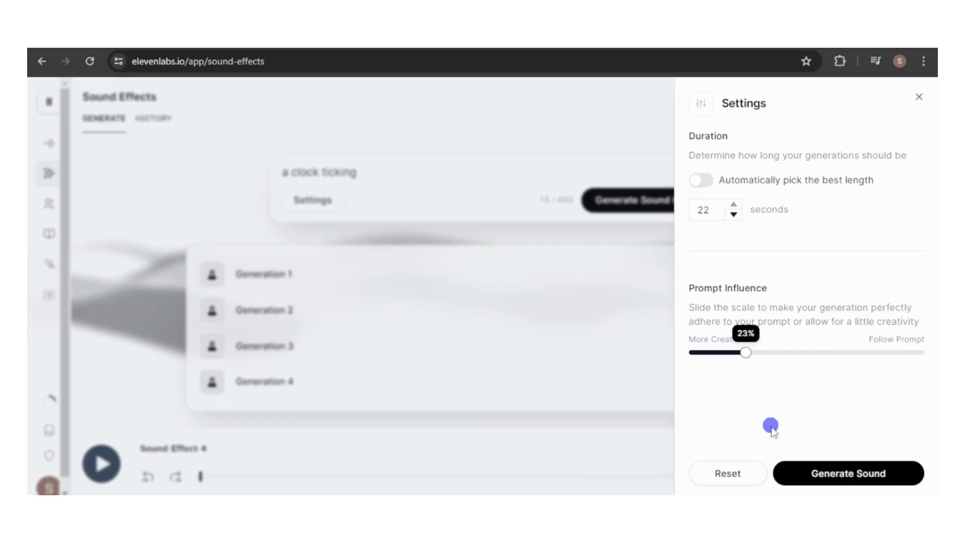
left_click(728, 474)
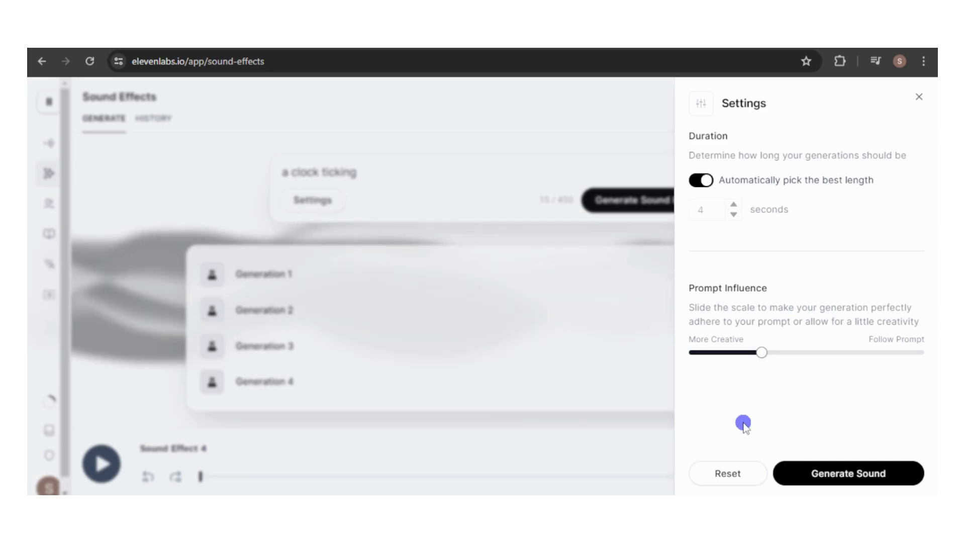
Turn off automatic length selection, set the duration to 22 seconds and generate the clock ticking sound again.
left_click(698, 181)
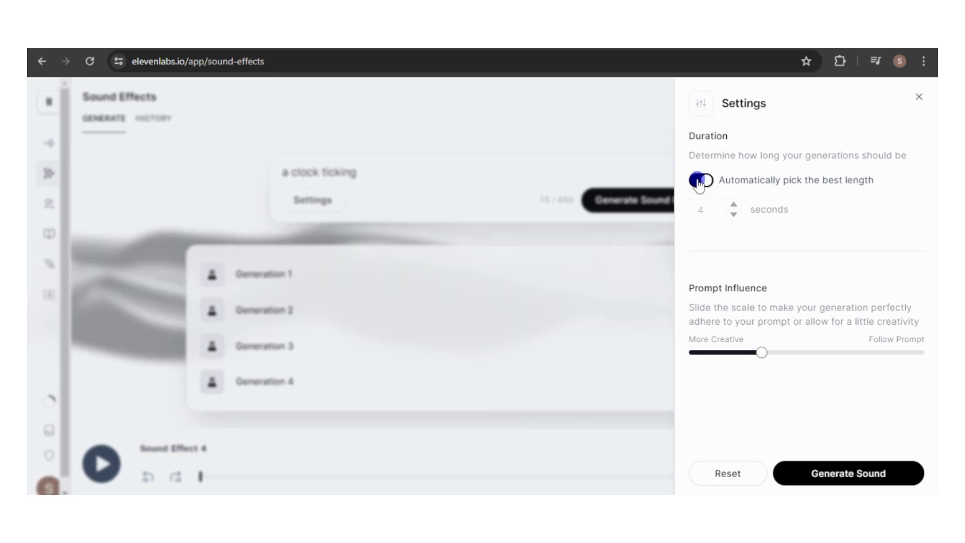
left_click(697, 181)
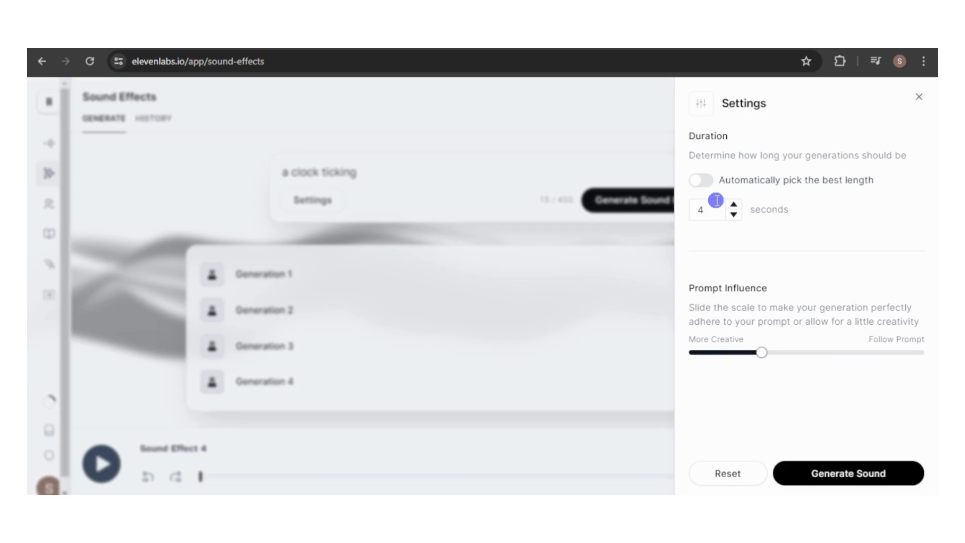
key("BackSpace")
type("22")
left_click(816, 461)
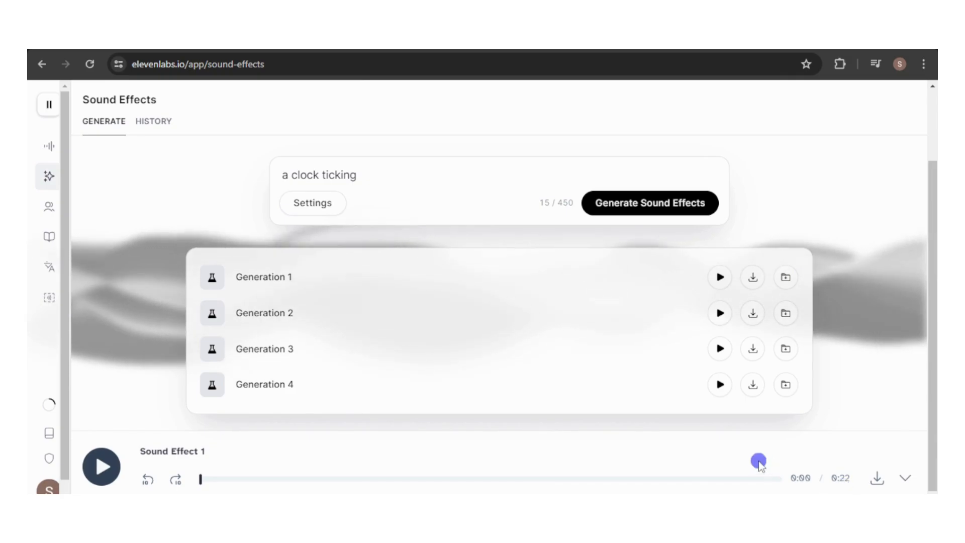
Play the first three of the new 22-second clock ticking generations.
left_click(720, 277)
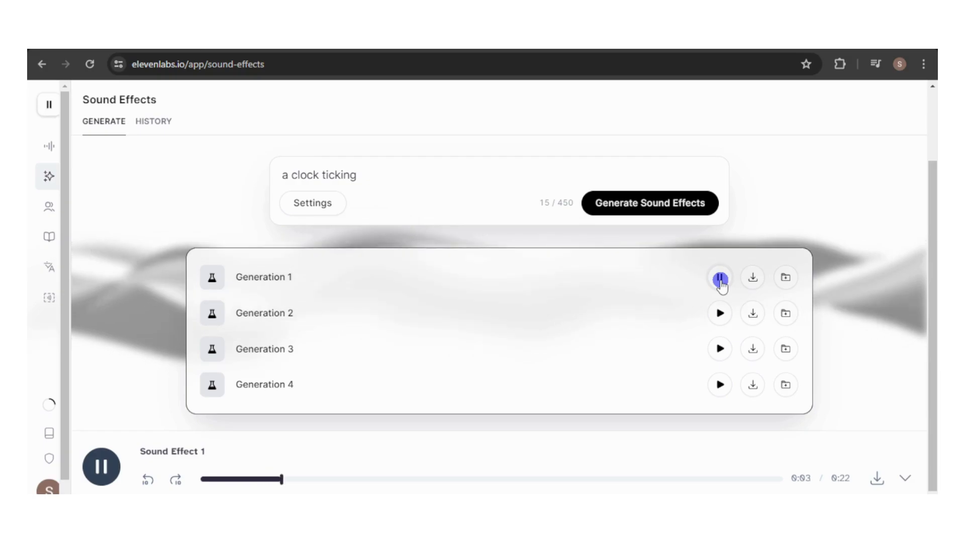
left_click(721, 315)
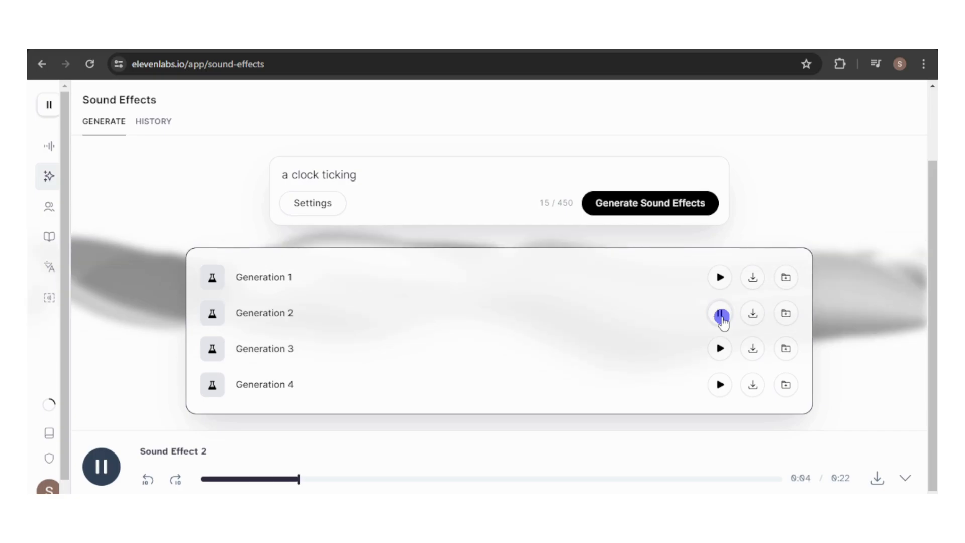
left_click(720, 350)
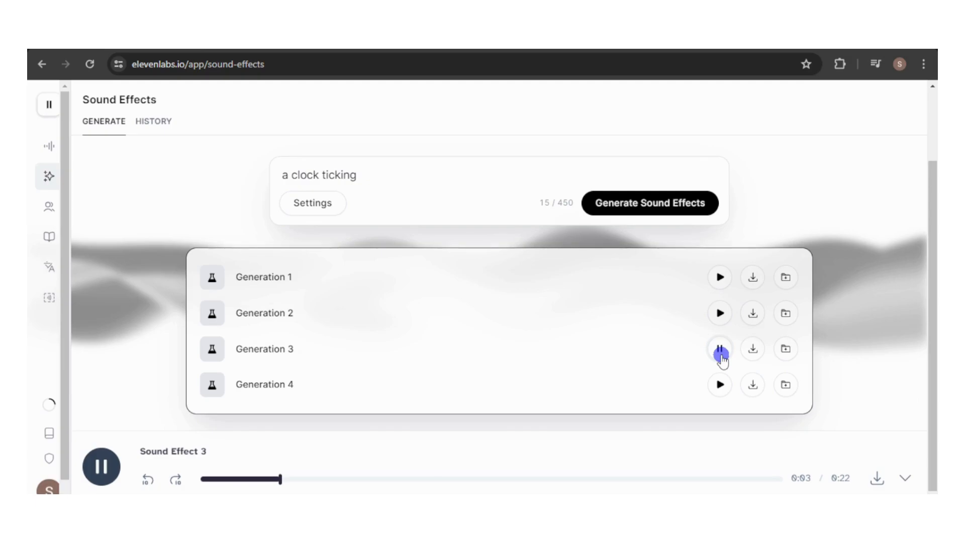
Store the new 22-second generations in the history and open the sound effects history.
left_click(786, 275)
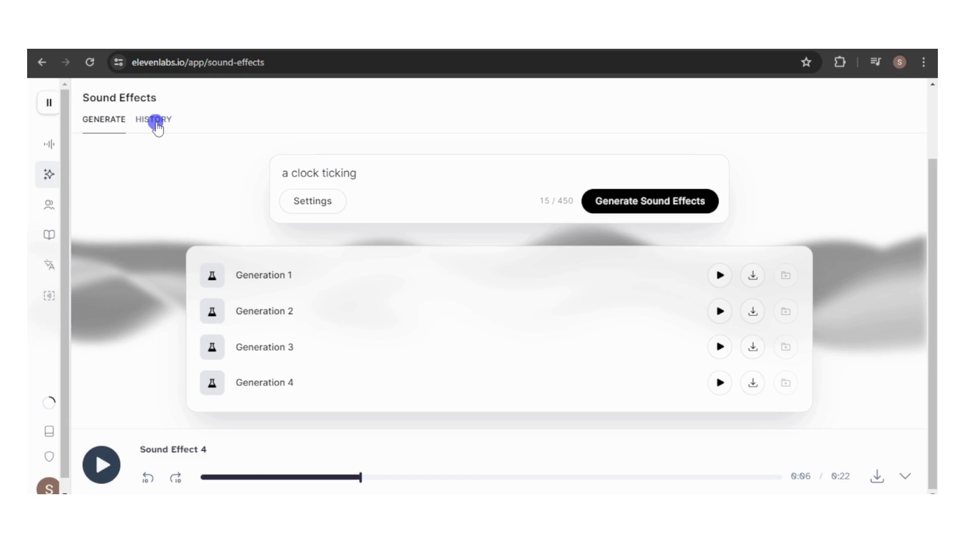
left_click(156, 121)
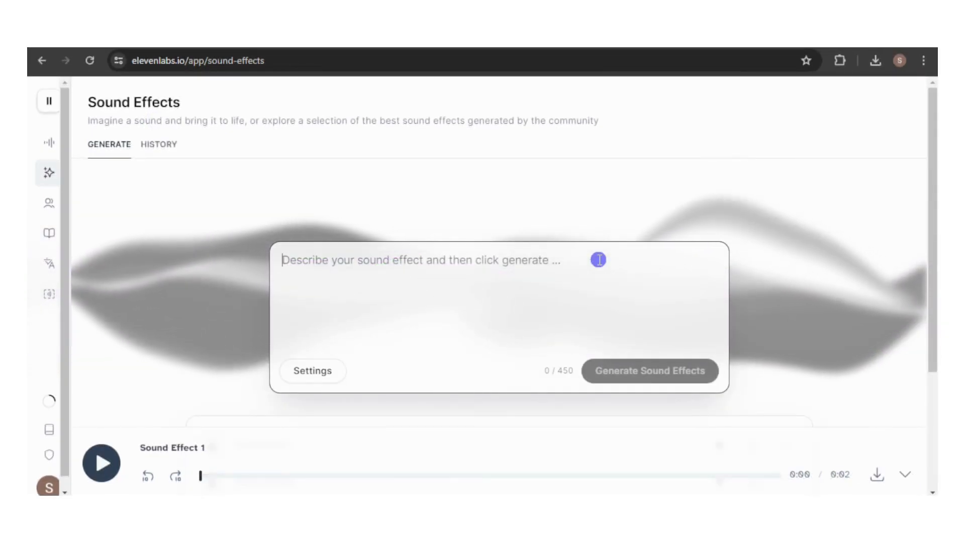
Enter the prompt "Sound effect when a player loses in a video game." for a new sound effect.
type("Sound effect when a player loses in a video game.")
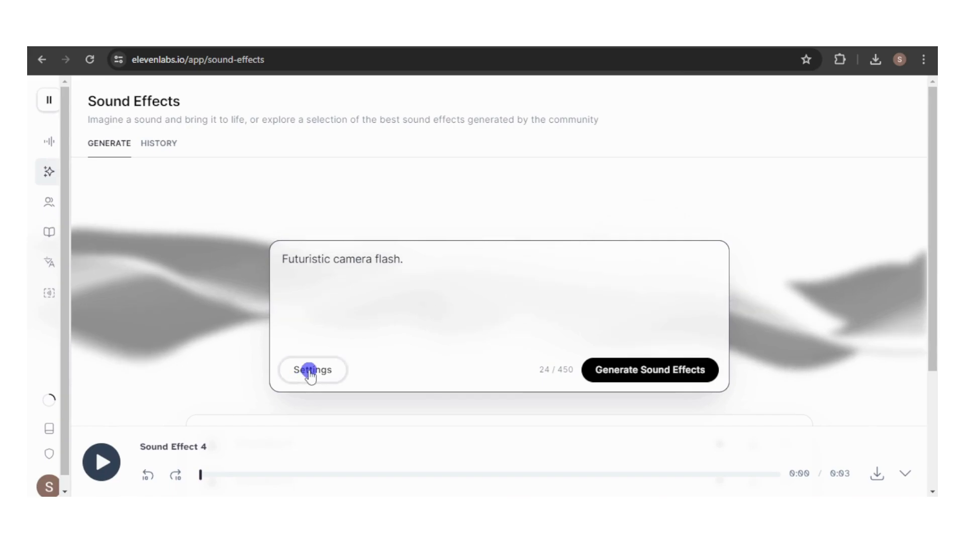
Turn off automatic length selection, set the duration to 5 seconds and generate the "Futuristic camera flash." sound.
left_click(310, 372)
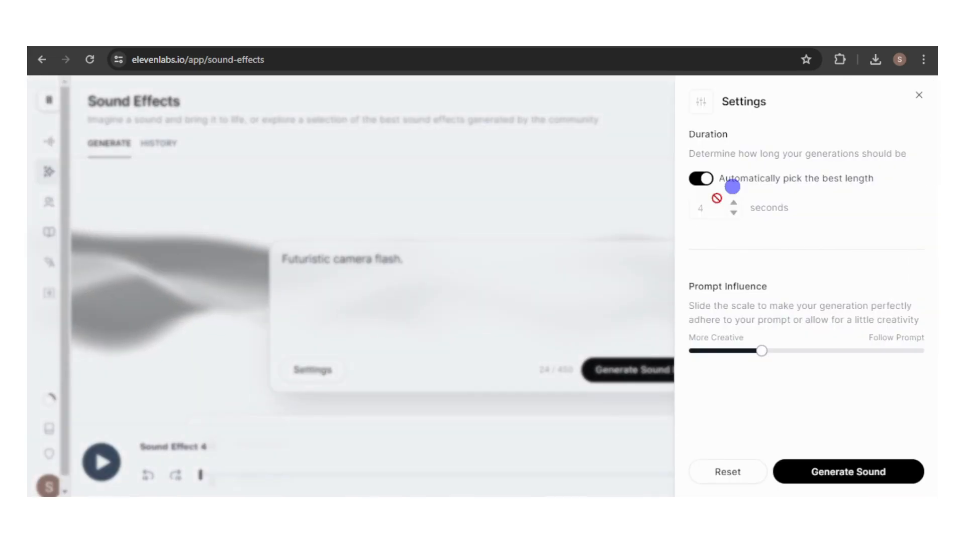
left_click(848, 473)
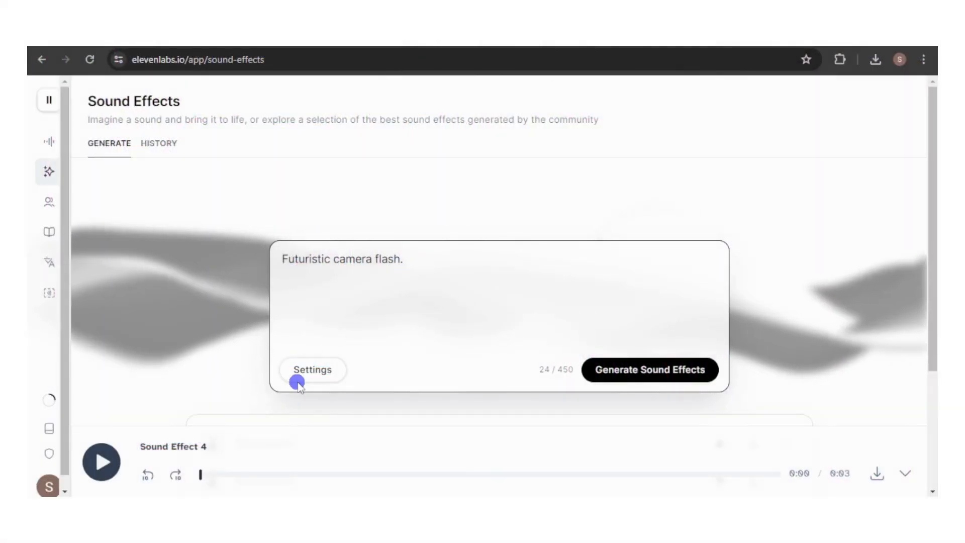
left_click(309, 371)
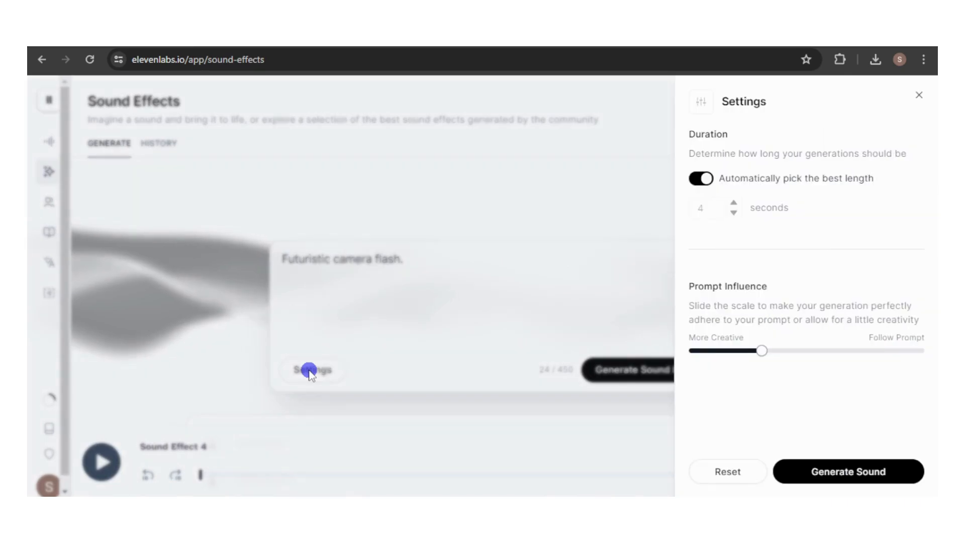
left_click(698, 180)
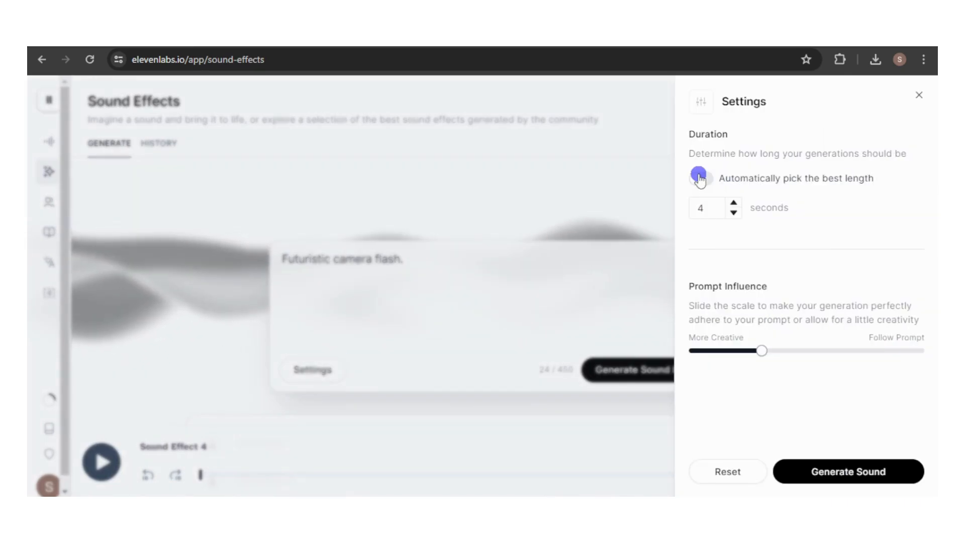
left_click(849, 472)
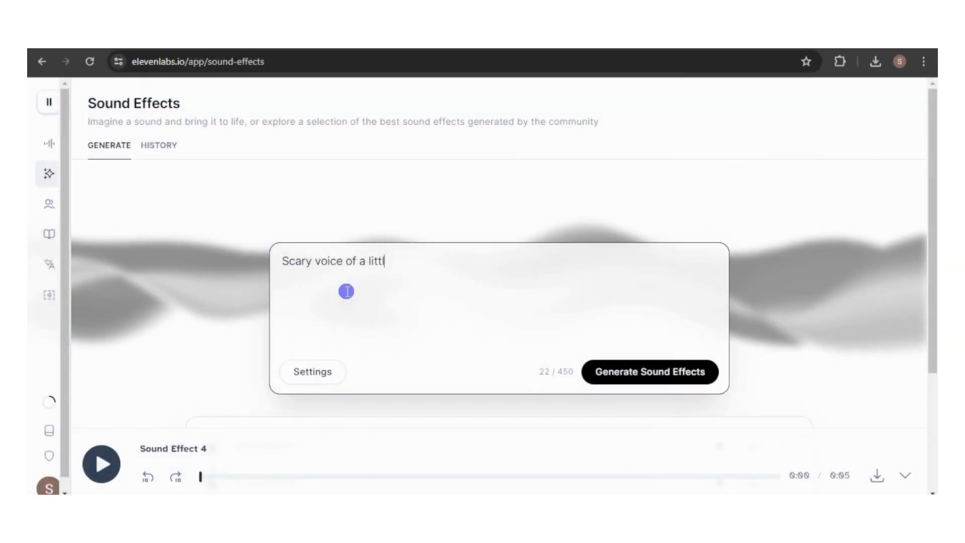
Generate "Scary voice of a little kid laughing." with automatic length selection turned on, and play the first generation.
type("laughing.")
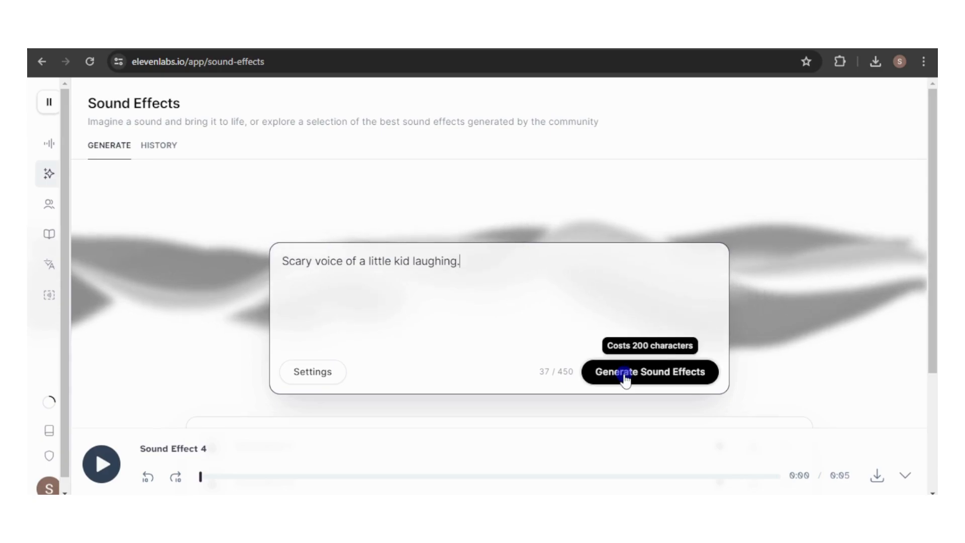
left_click(322, 377)
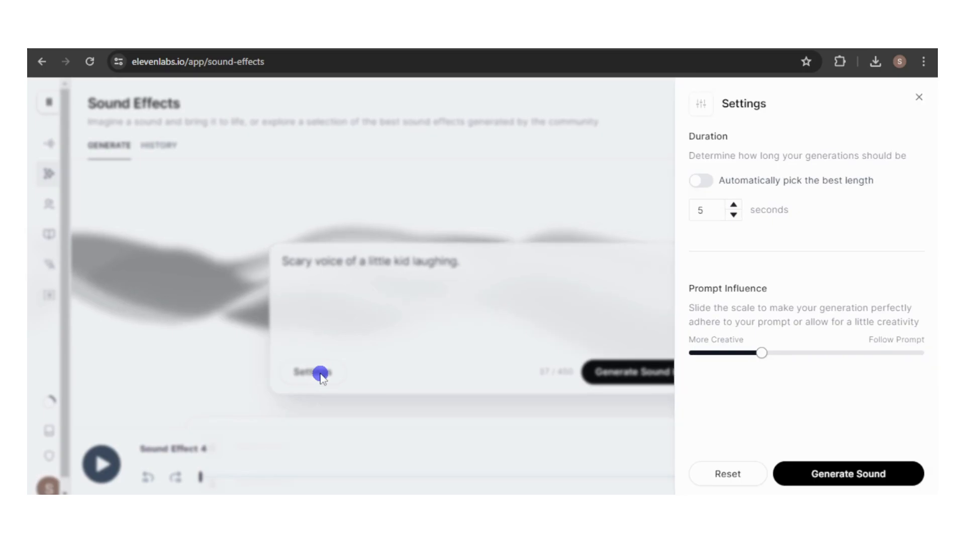
left_click(710, 181)
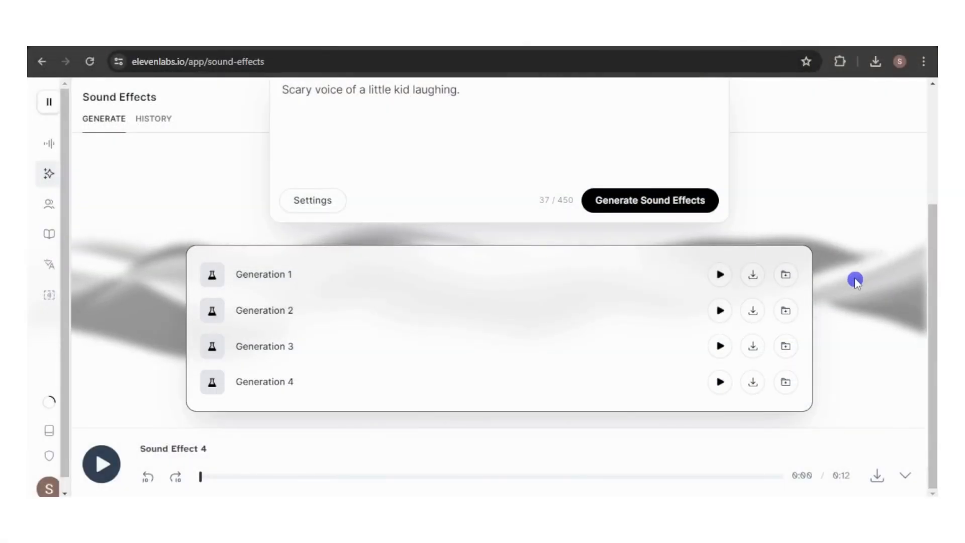
left_click(719, 275)
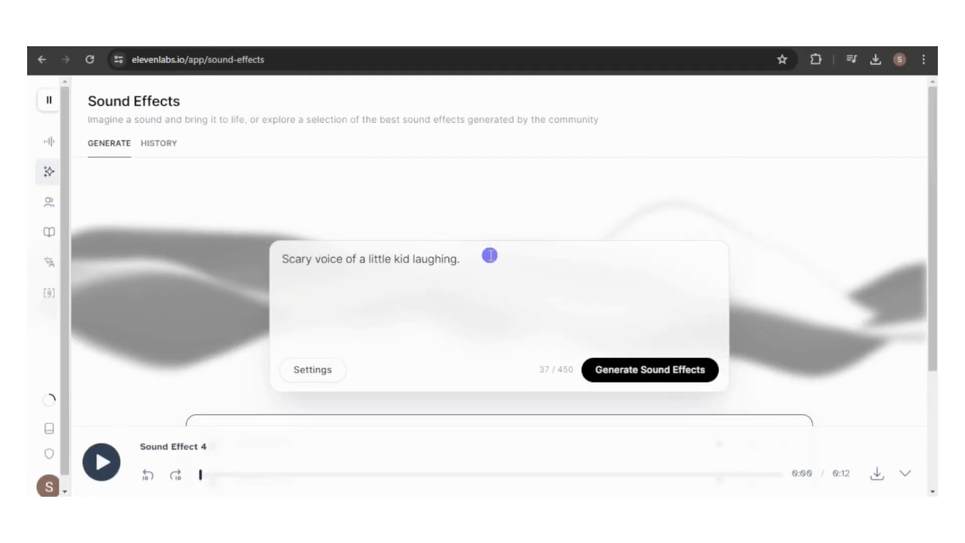
Replace the prompt with "Crowd cheering at a racing event".
left_click(478, 258)
key("ctrl+a")
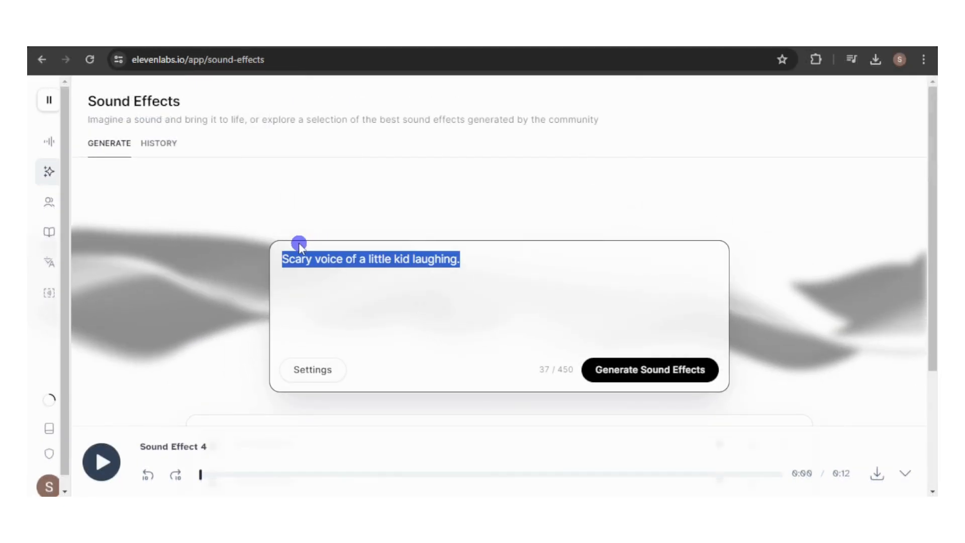
type("Cr")
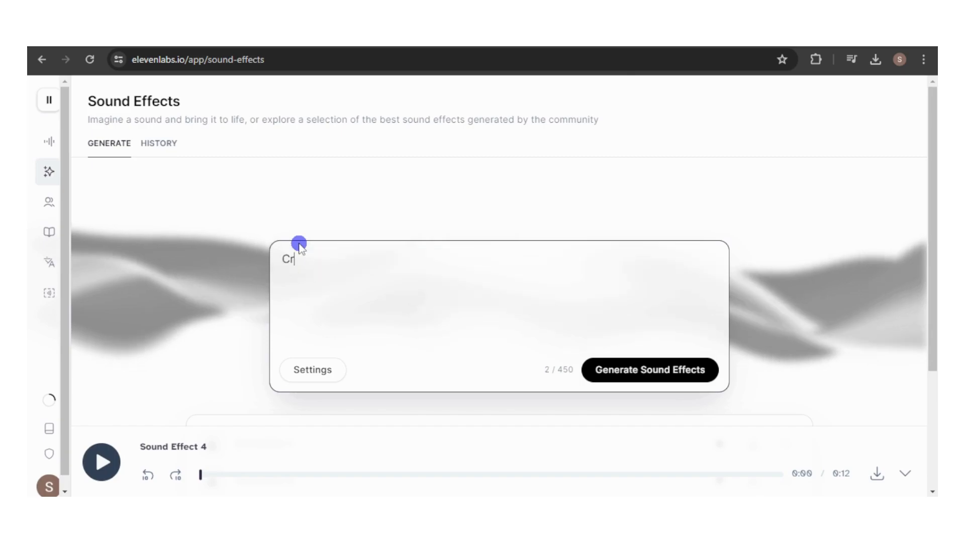
type("owd cheer")
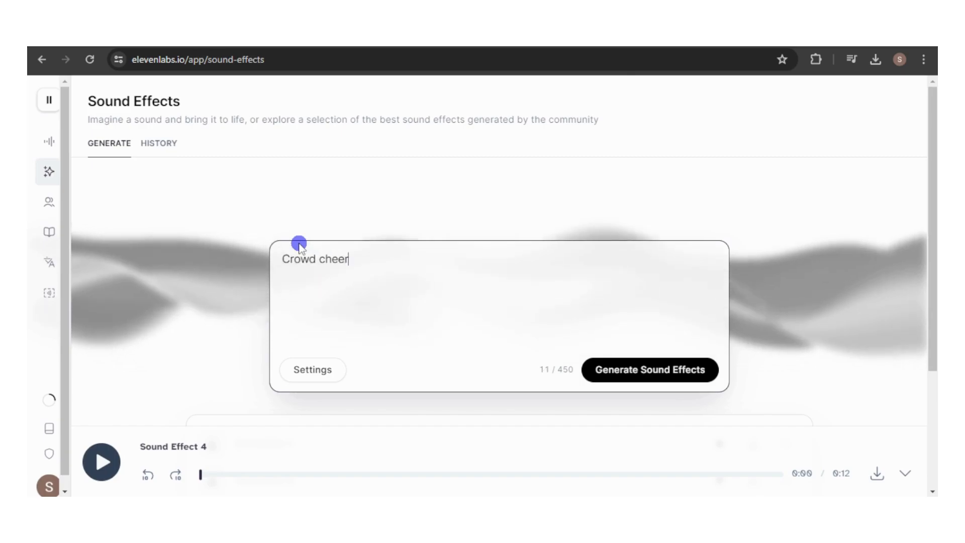
type("ing at a")
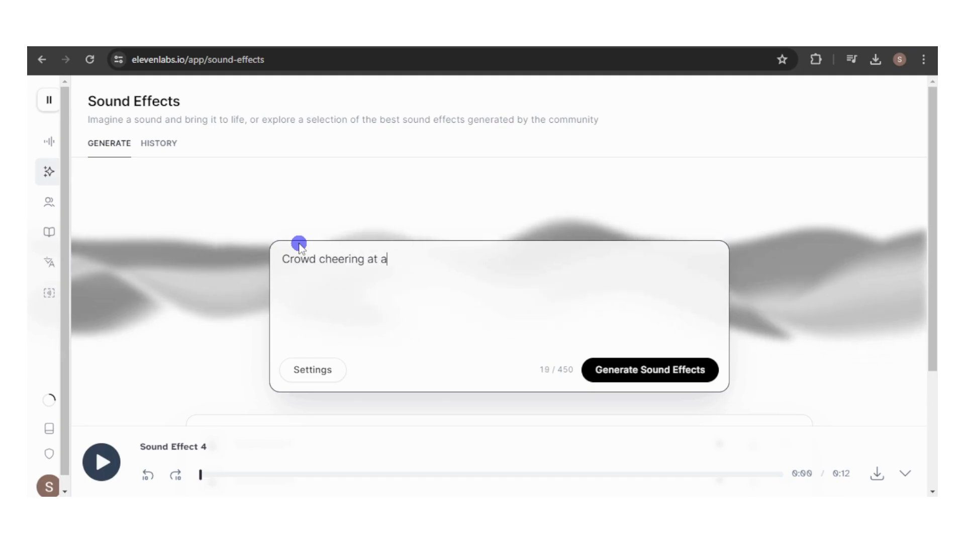
type(" ra")
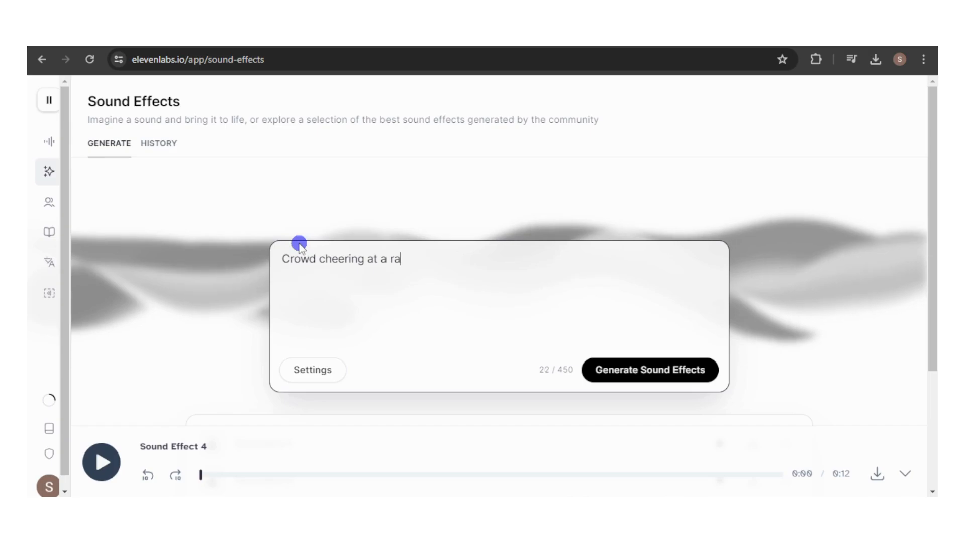
type("cing event")
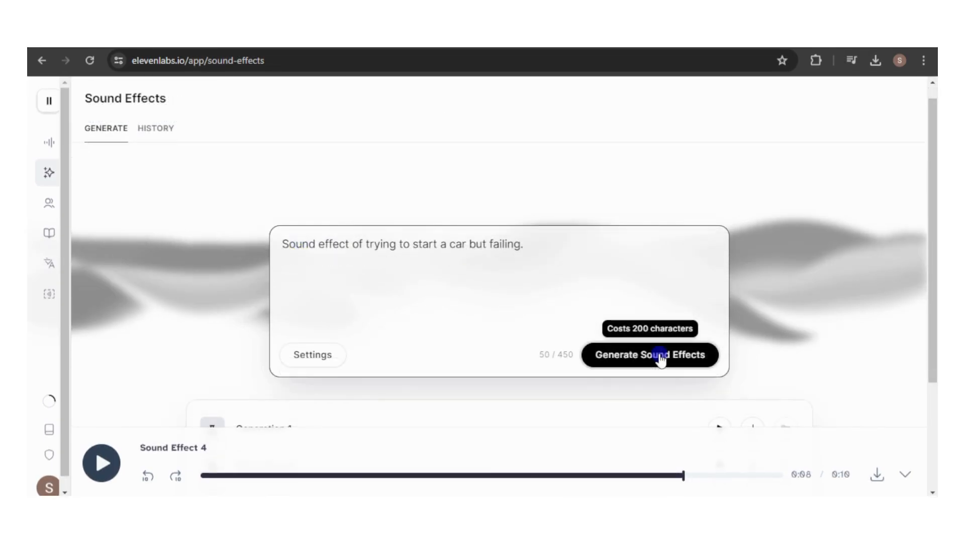
Generate sound effects from the prompt "Sound effect of trying to start a car but failing.".
left_click(658, 355)
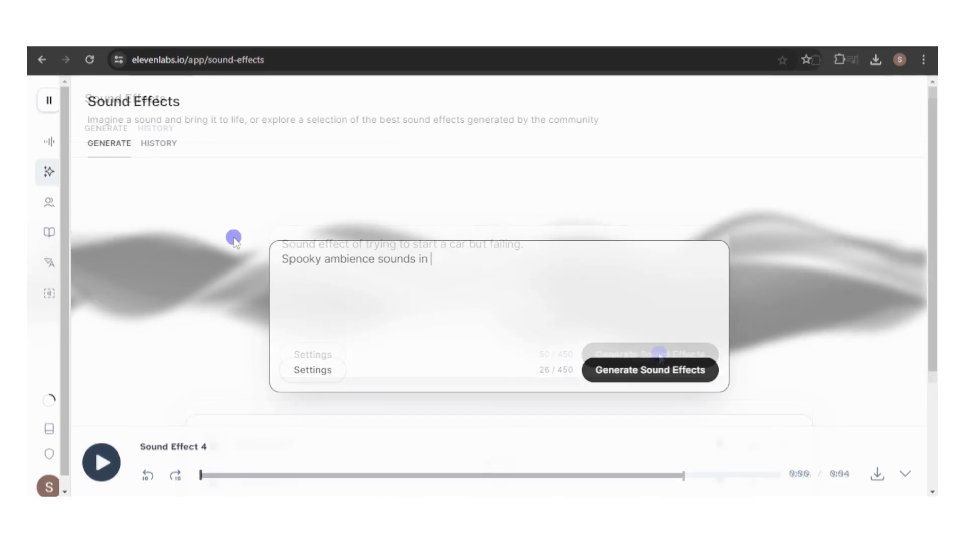
Enter the prompt "Spooky ambience sounds in a dark forest." and generate its sound effects.
type("a ")
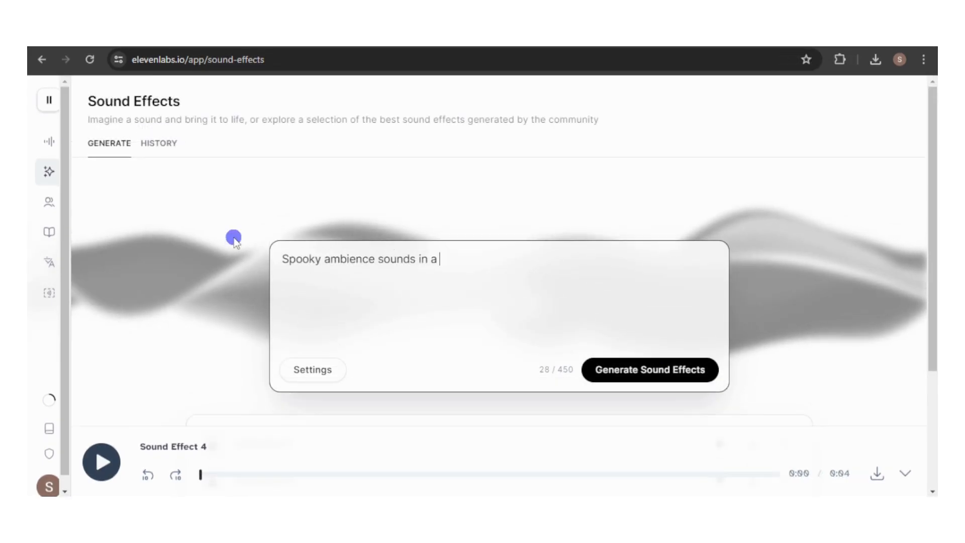
type("dark for")
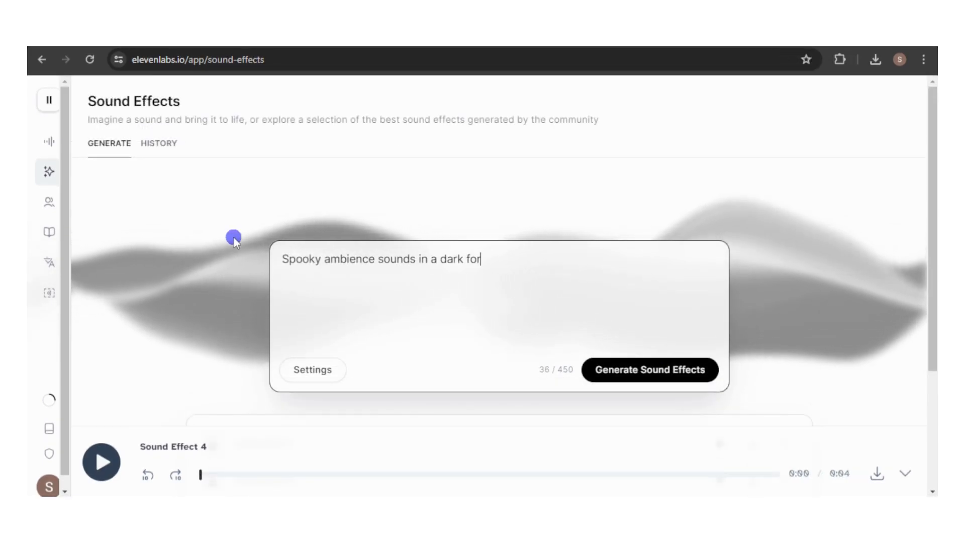
type("est.")
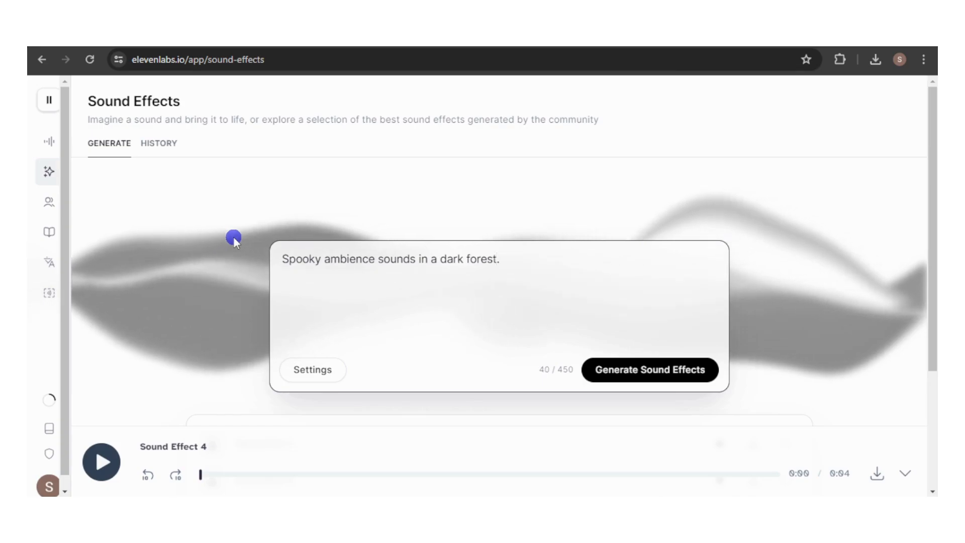
left_click(660, 370)
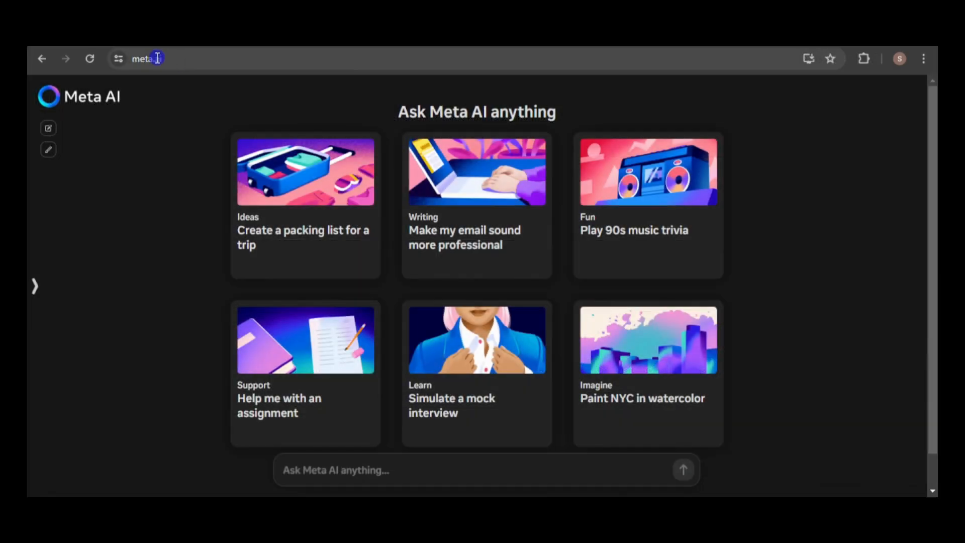
left_click(161, 220)
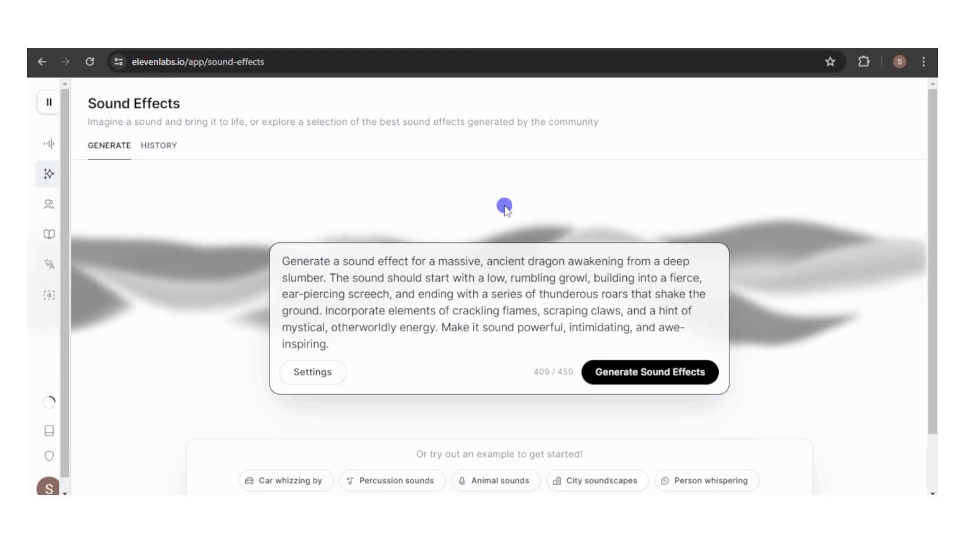
Raise the prompt influence fully to Follow Prompt and generate the awakening ancient dragon sound effect.
left_click(318, 374)
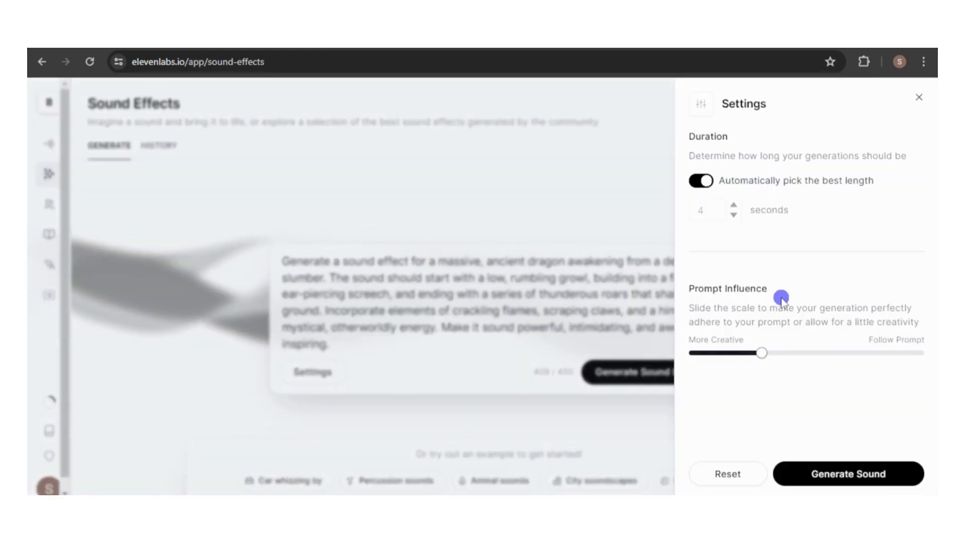
mouse_move(760, 355)
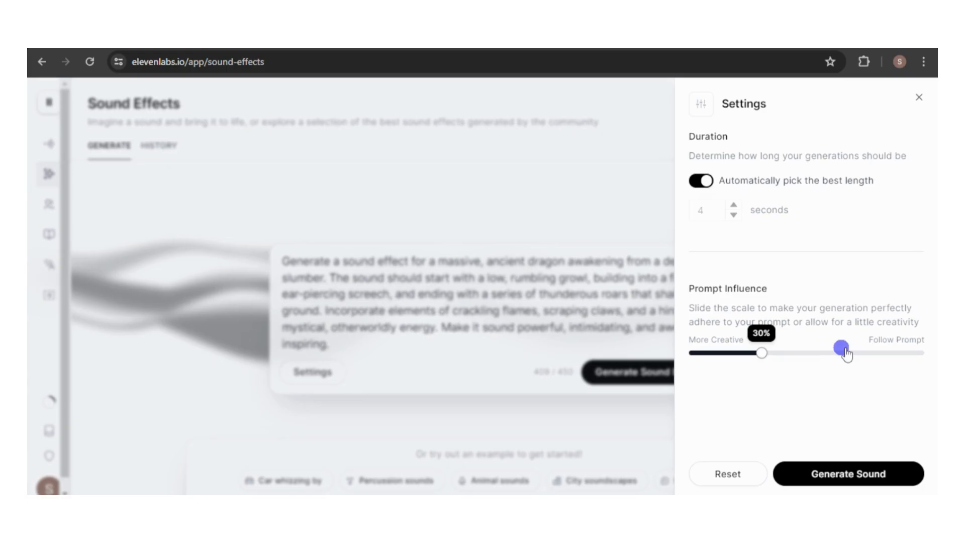
left_click_drag(844, 353, 923, 353)
left_click(853, 474)
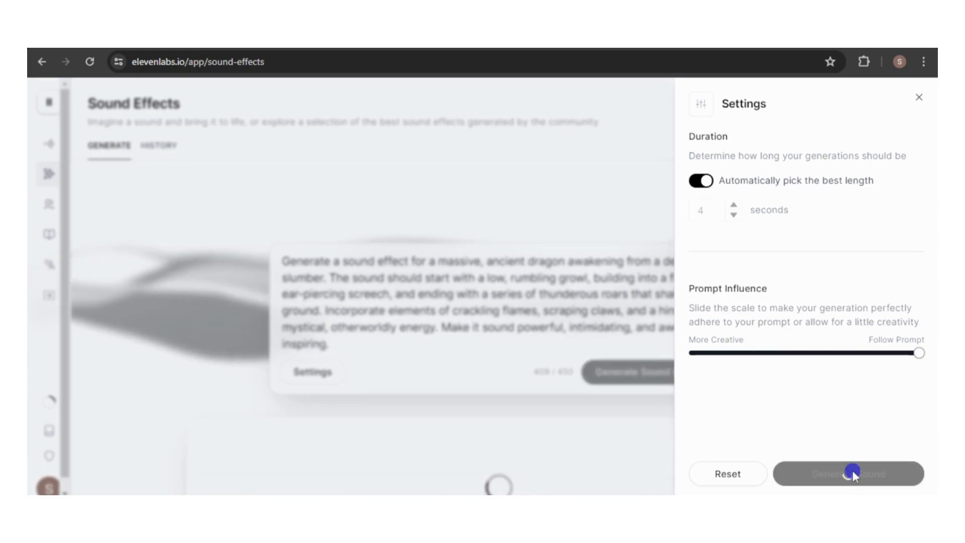